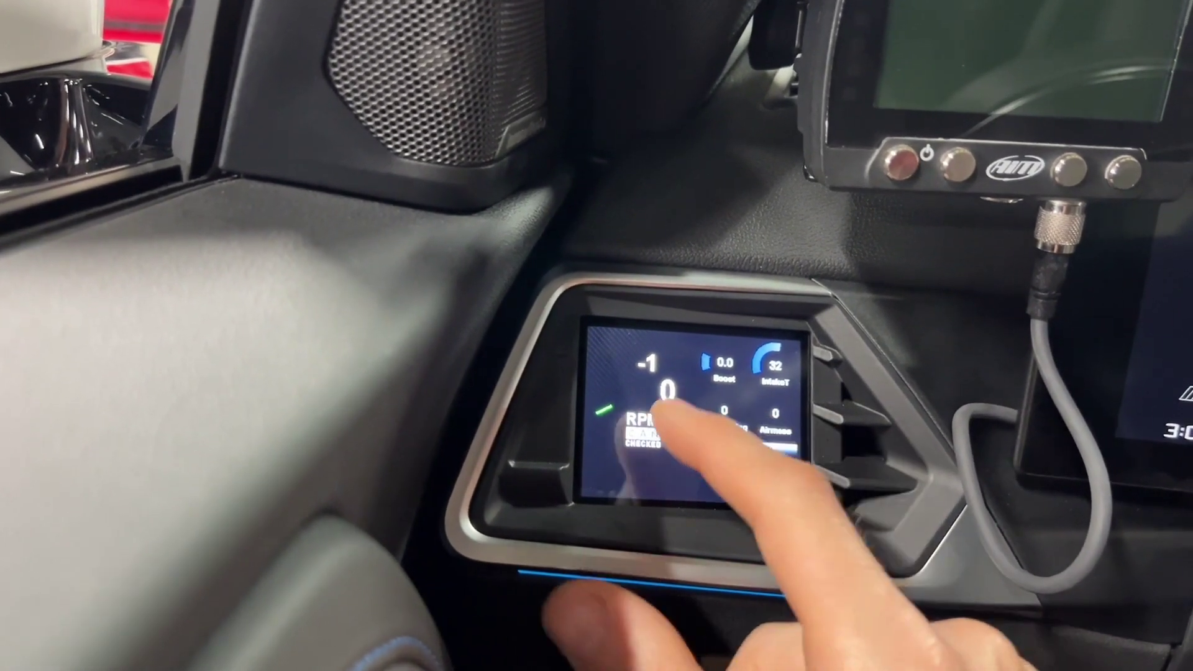
{"action": "left_click", "coordinate": [664, 415]}
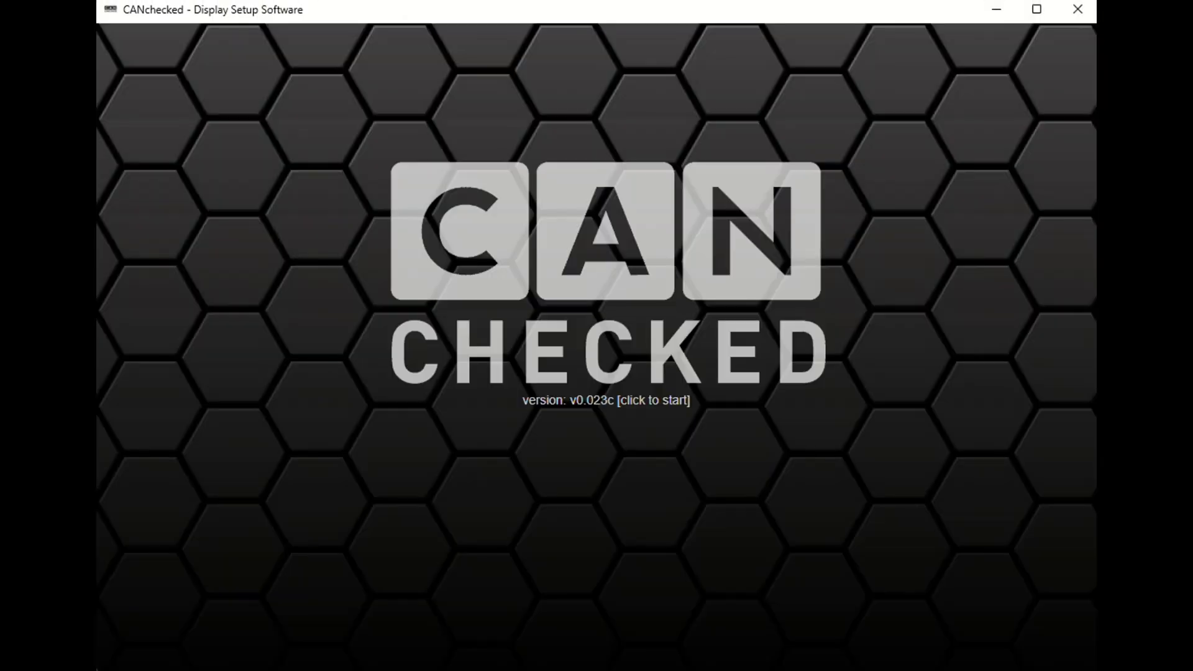
Step: Start the setup for the MFD28/32/32S Gen2 (Firmware v4.x) display and connect to it through port COM3
{"action": "left_click", "coordinate": [668, 345]}
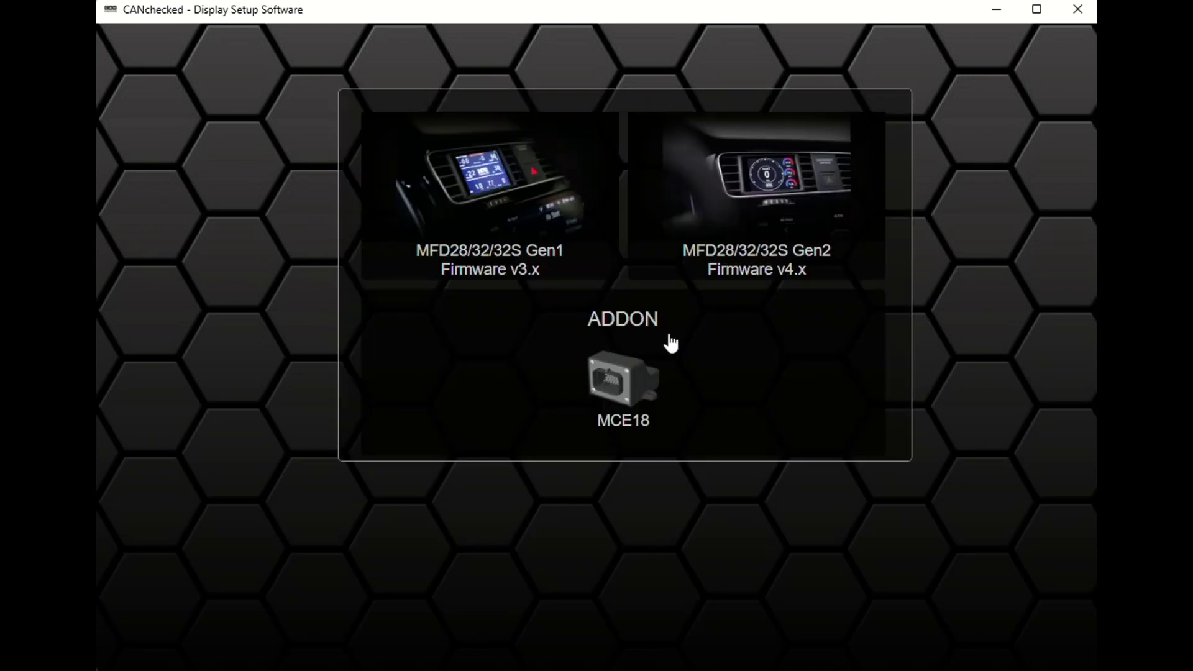
{"action": "left_click", "coordinate": [761, 230]}
{"action": "left_click", "coordinate": [166, 59]}
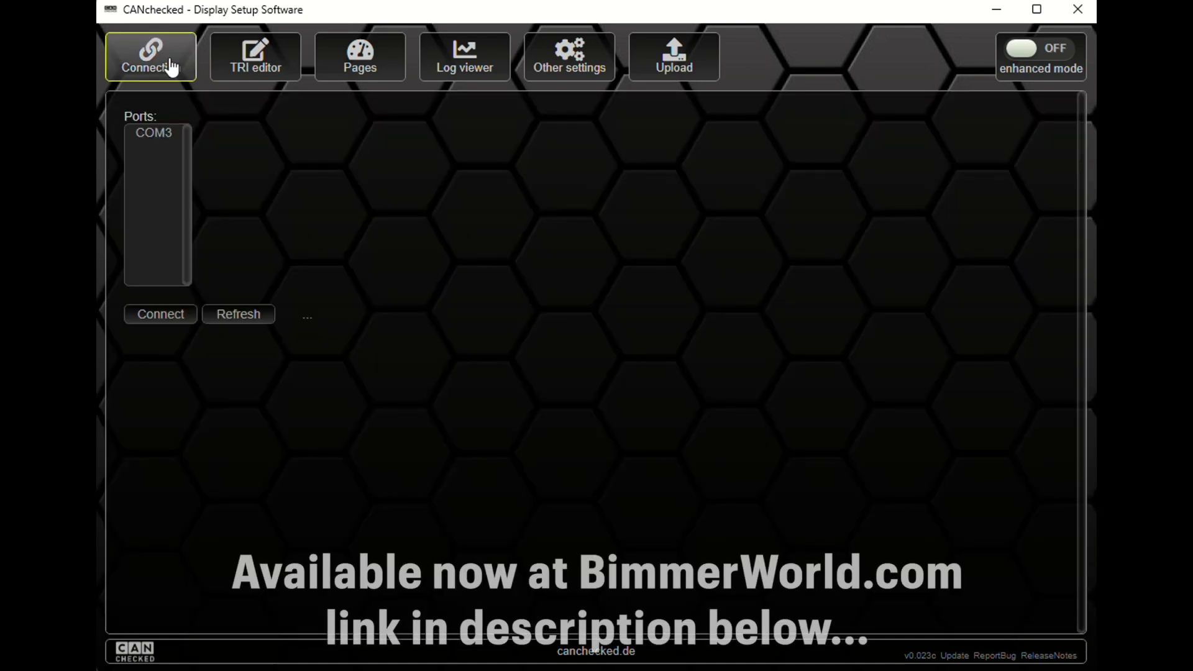
{"action": "double_click", "coordinate": [157, 129]}
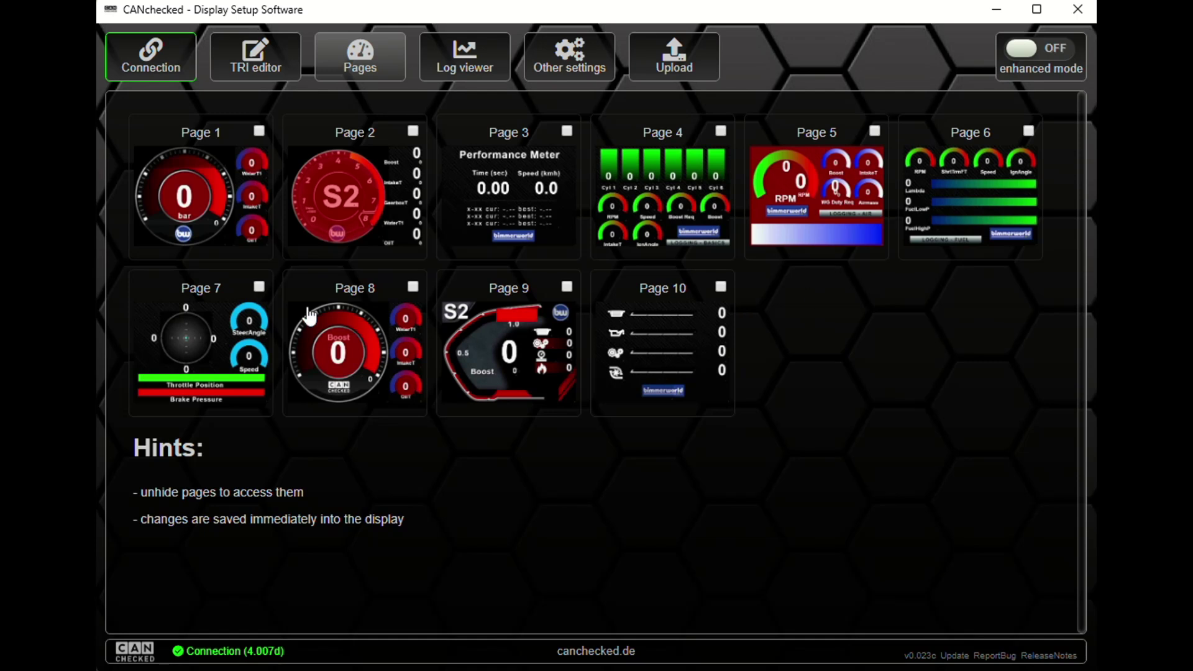
Step: Look over the file upload options for the display and open Page 3, the Performance Meter, for editing
{"action": "left_click", "coordinate": [513, 205]}
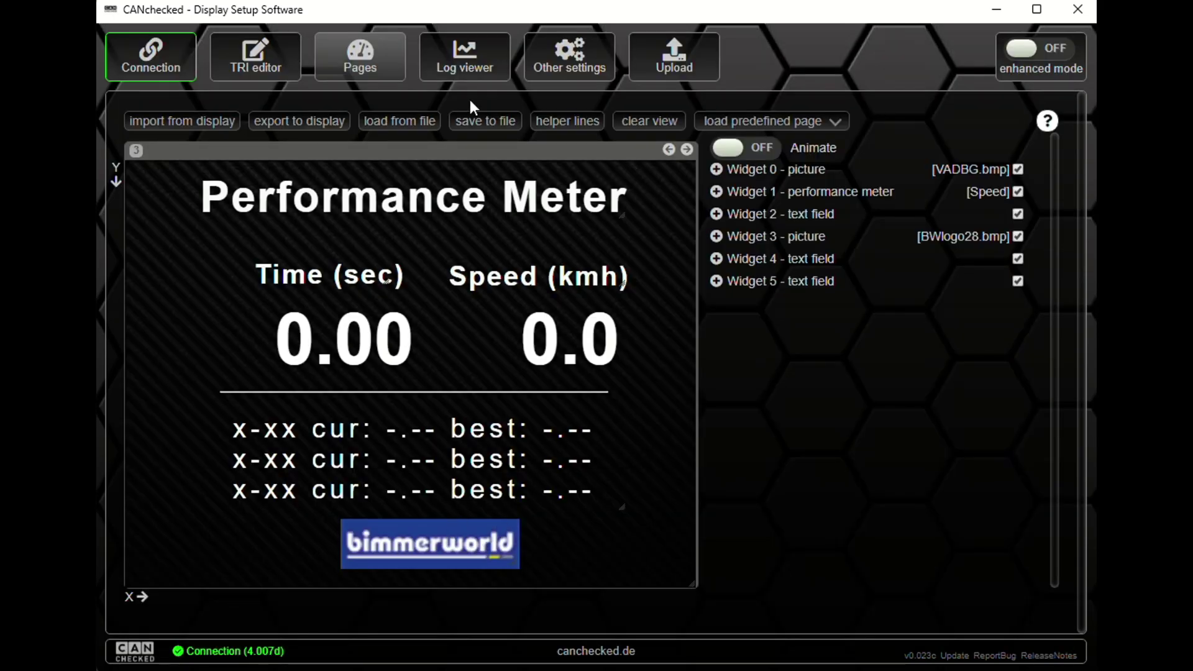
{"action": "left_click", "coordinate": [676, 75]}
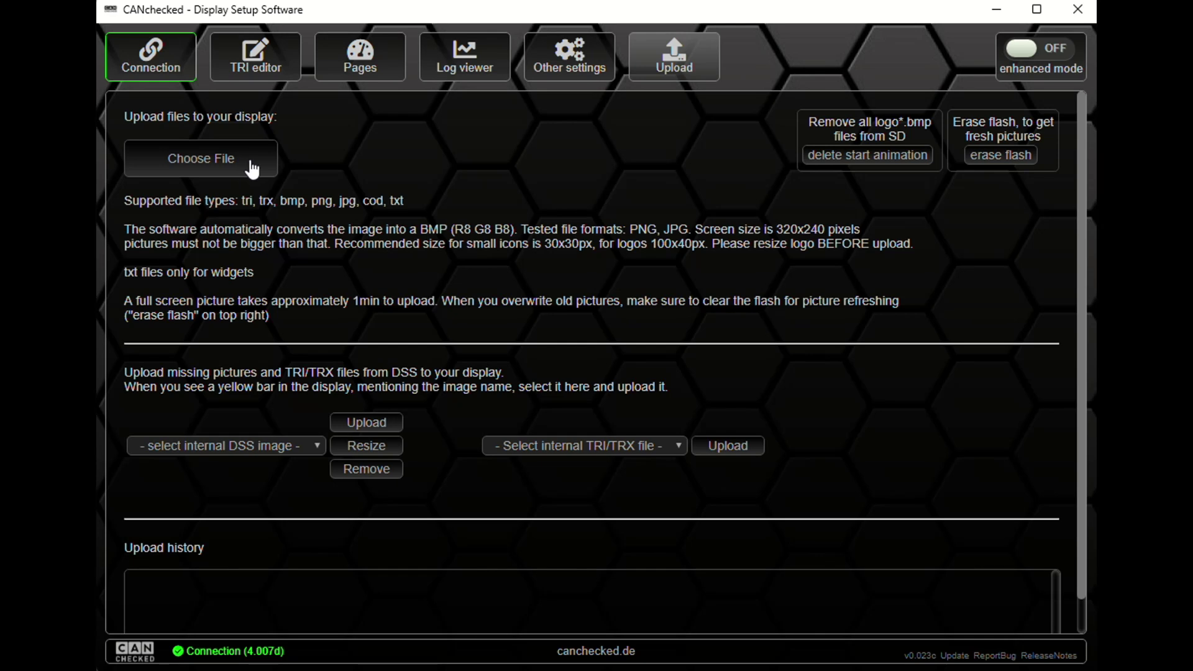
{"action": "left_click", "coordinate": [358, 72]}
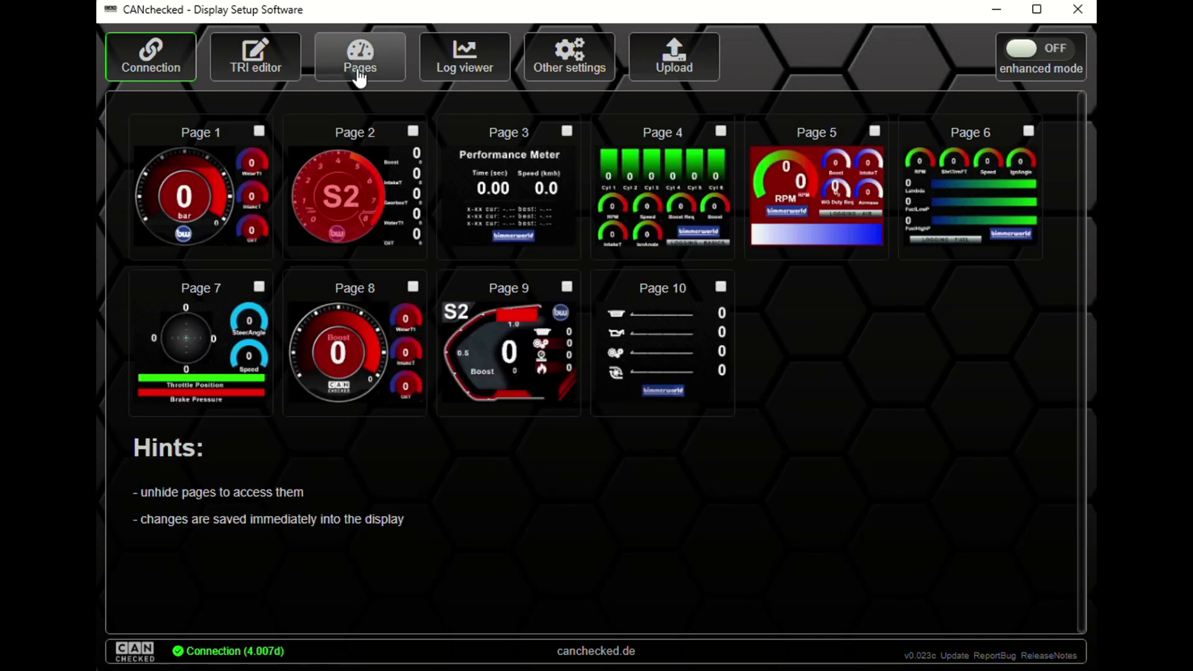
{"action": "left_click", "coordinate": [543, 228]}
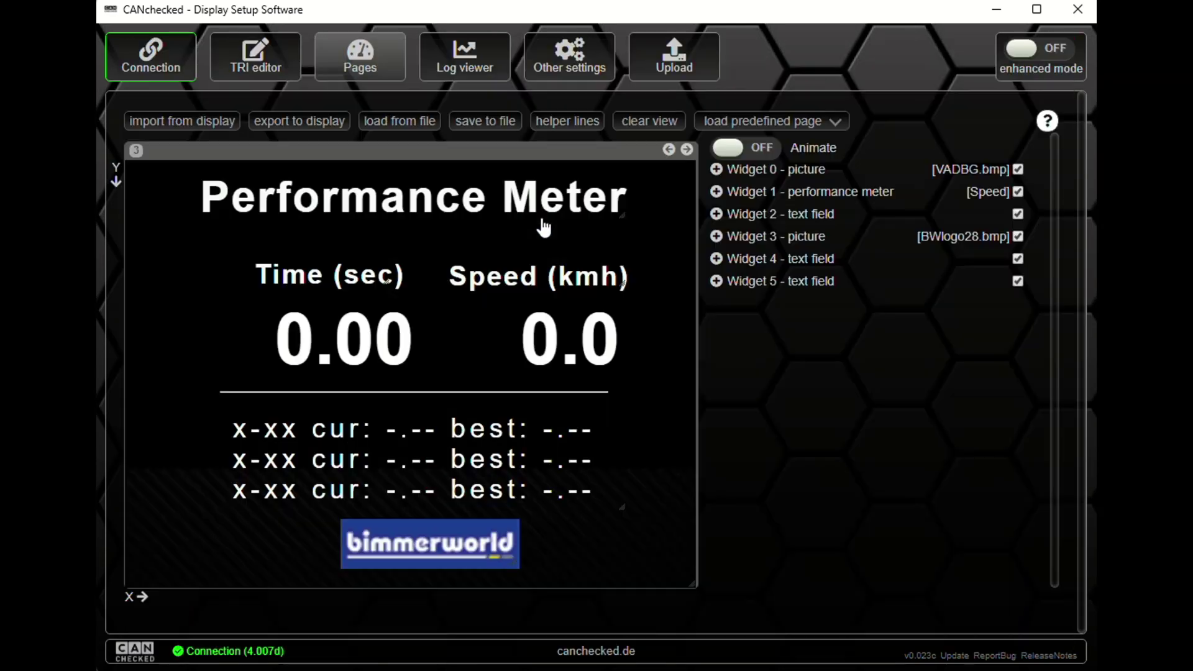
Step: Try BWIcon30.bmp as the picture of the logo widget below the timing rows, and restore BWlogo28.bmp
{"action": "left_click", "coordinate": [456, 546]}
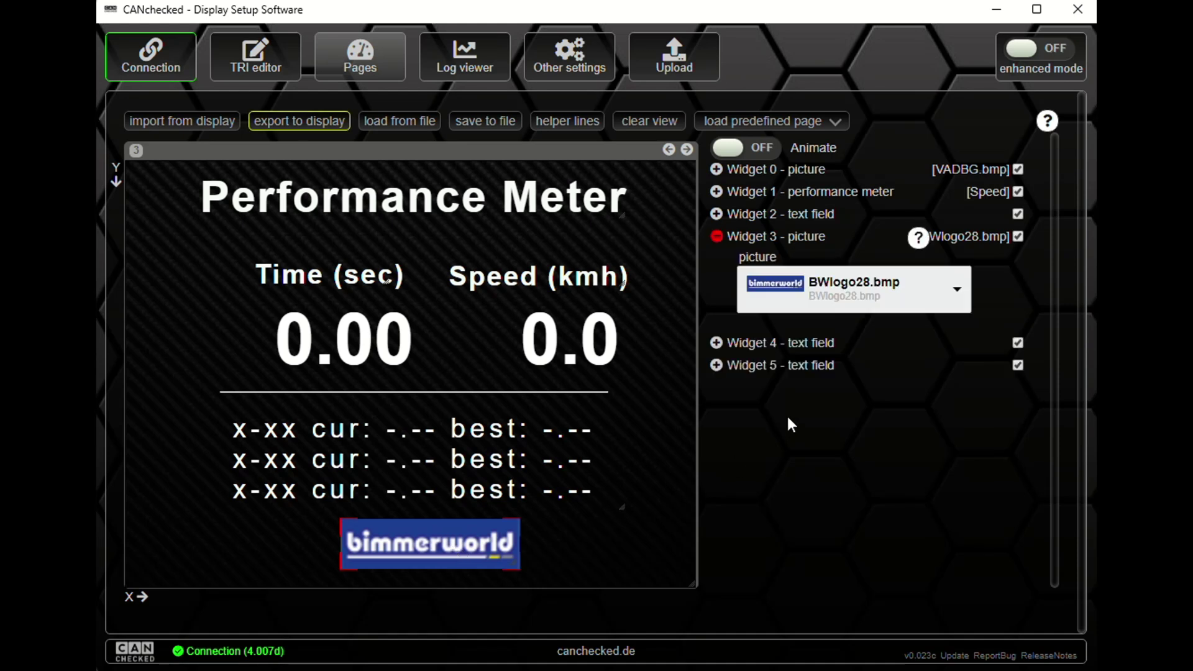
{"action": "left_click", "coordinate": [957, 293]}
{"action": "scroll", "coordinate": [881, 472], "scroll_direction": "down", "scroll_amount": 1}
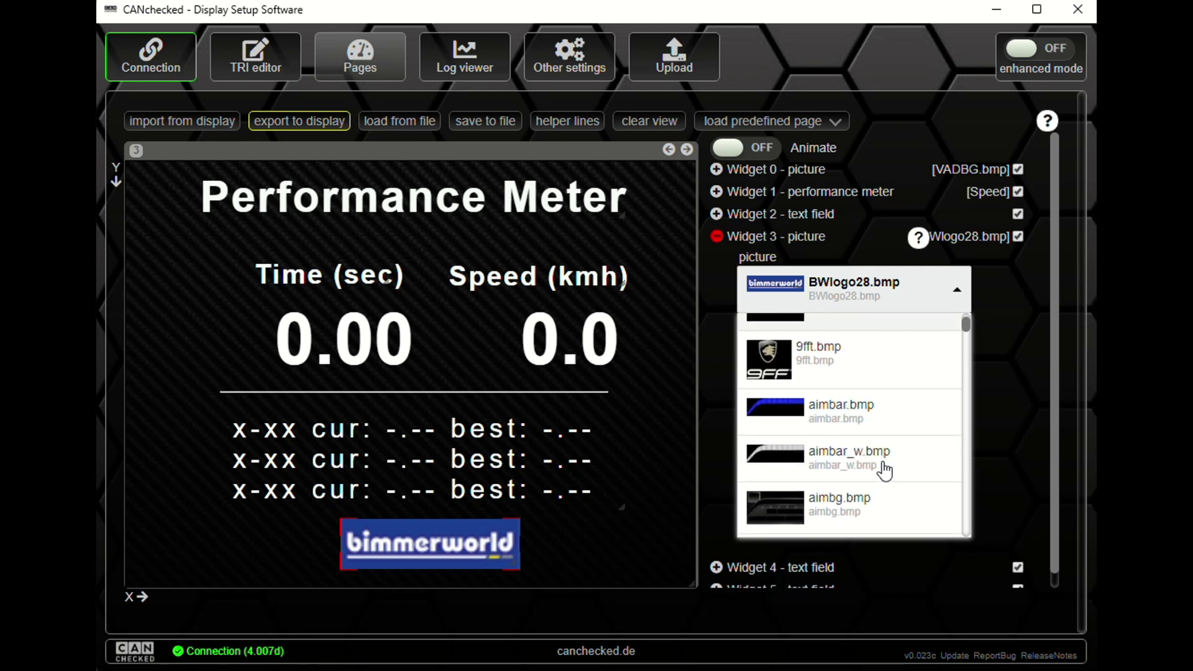
{"action": "scroll", "coordinate": [885, 471], "scroll_direction": "down", "scroll_amount": 8}
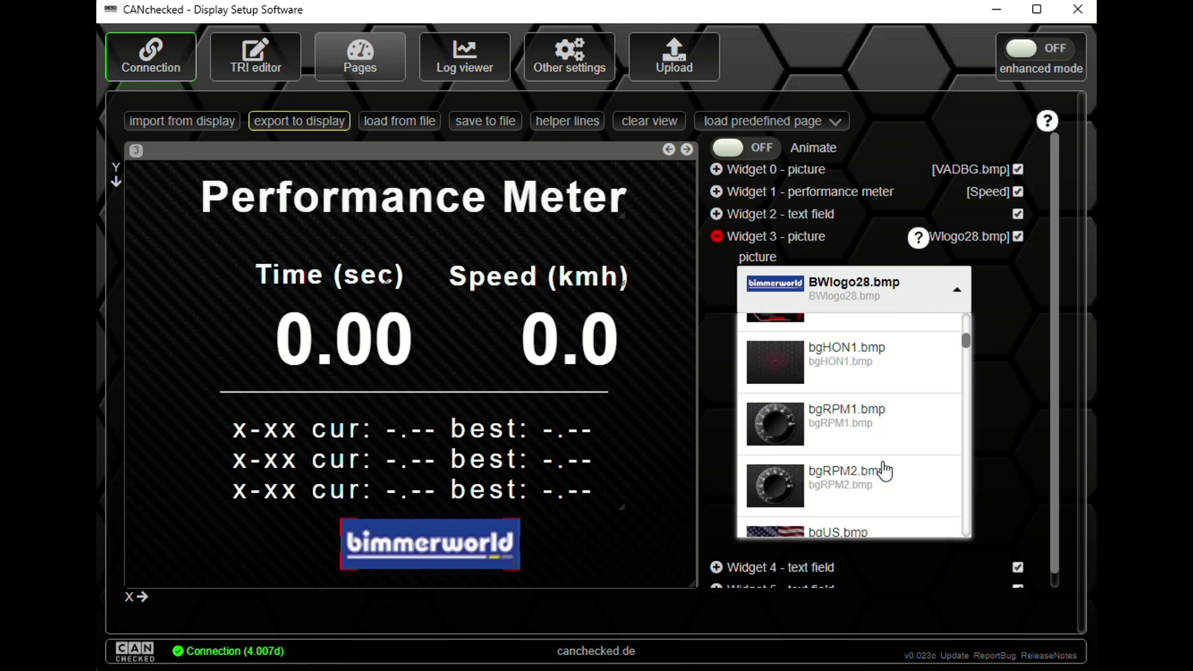
{"action": "scroll", "coordinate": [886, 471], "scroll_direction": "down", "scroll_amount": 10}
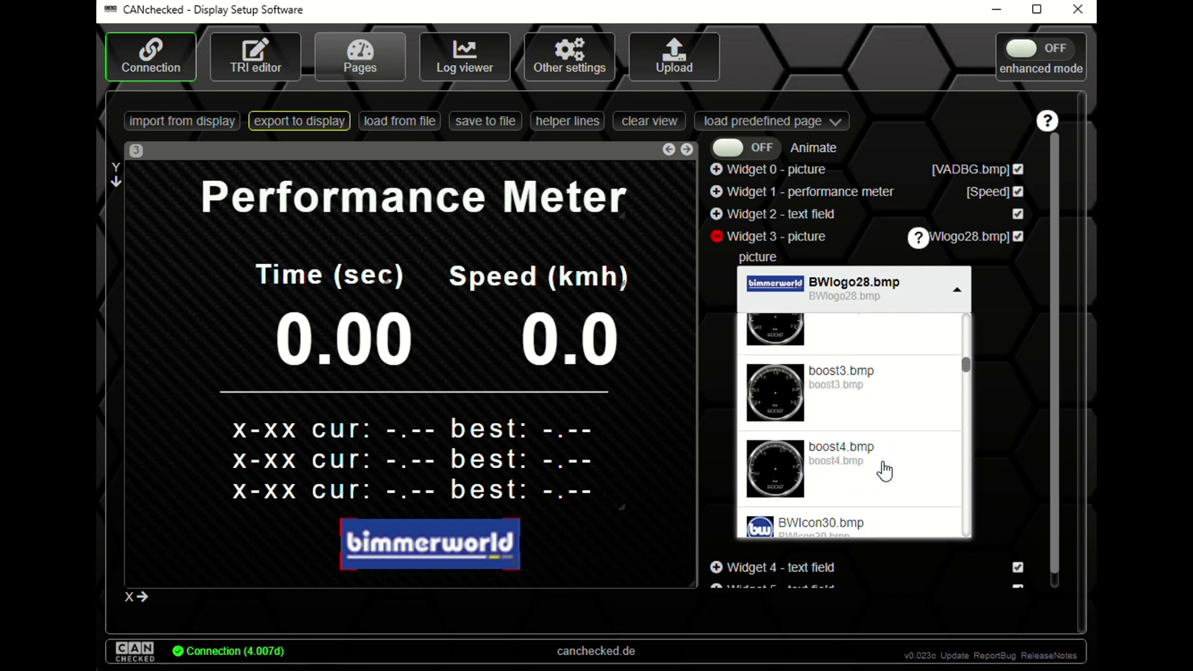
{"action": "scroll", "coordinate": [885, 471], "scroll_direction": "down", "scroll_amount": 3}
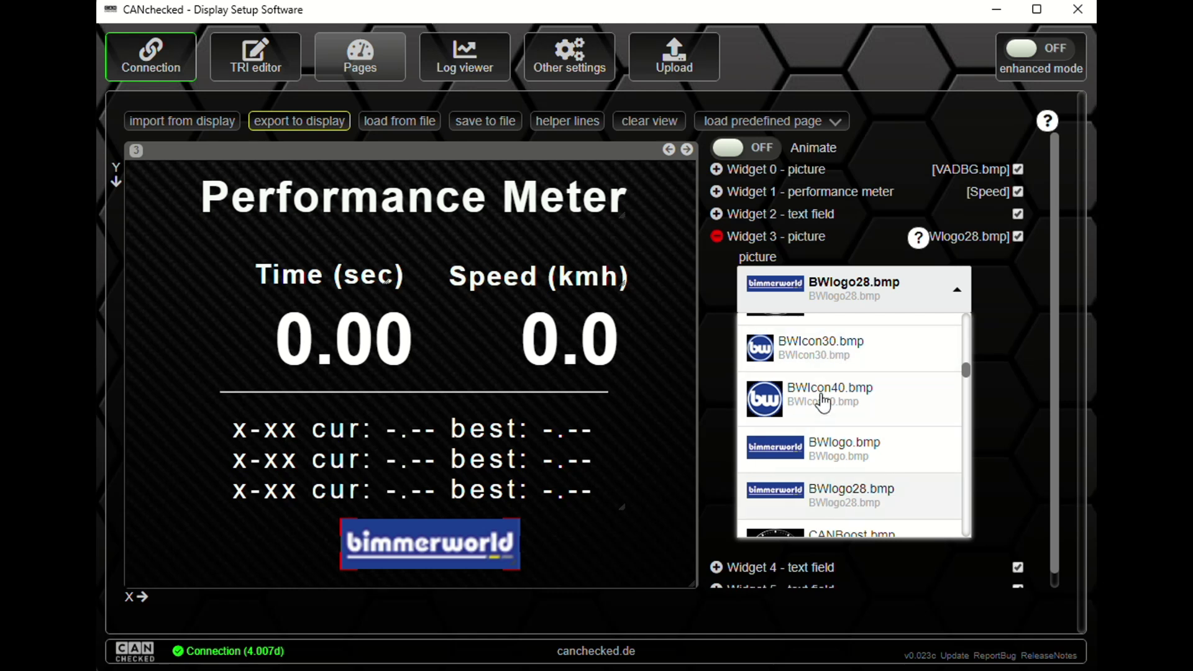
{"action": "left_click", "coordinate": [810, 369]}
{"action": "left_click", "coordinate": [881, 308]}
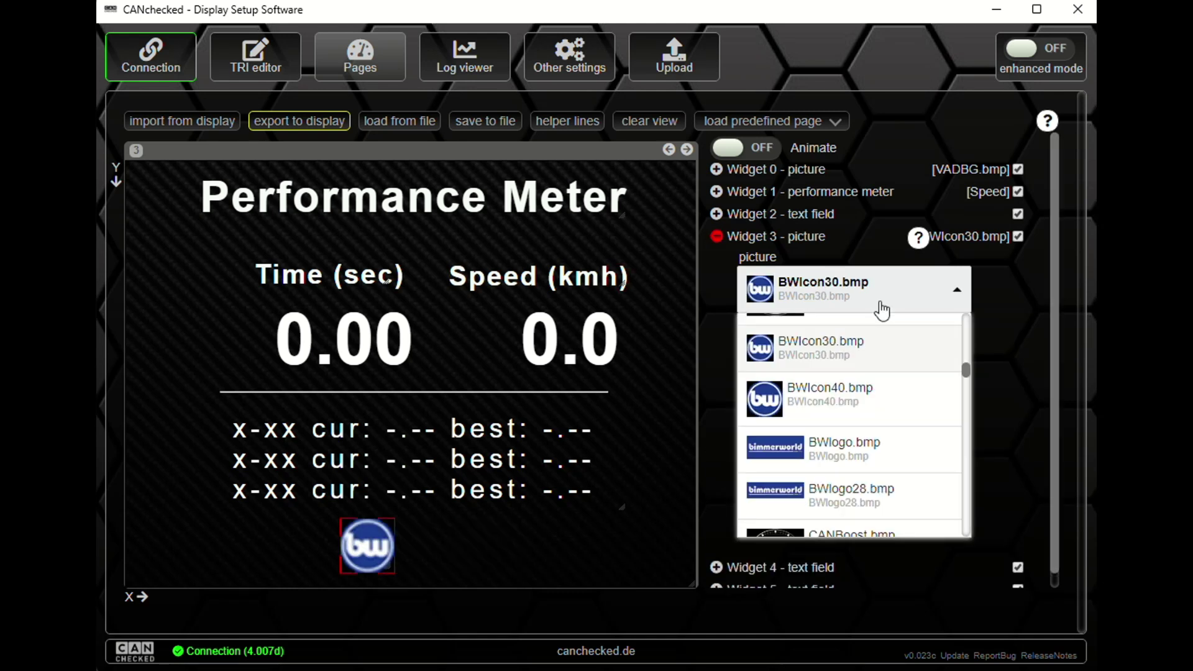
{"action": "left_click", "coordinate": [845, 487]}
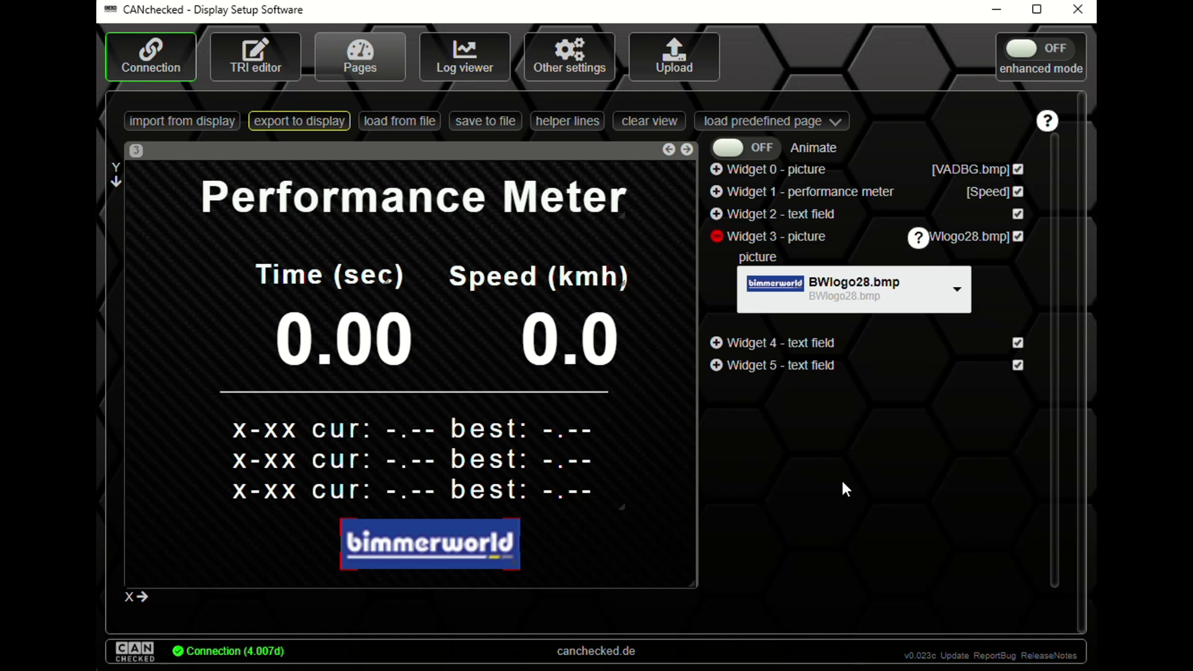
Step: Turn on enhanced mode and set the x coordinate of the bimmerworld logo picture to 10
{"action": "left_click", "coordinate": [1035, 64]}
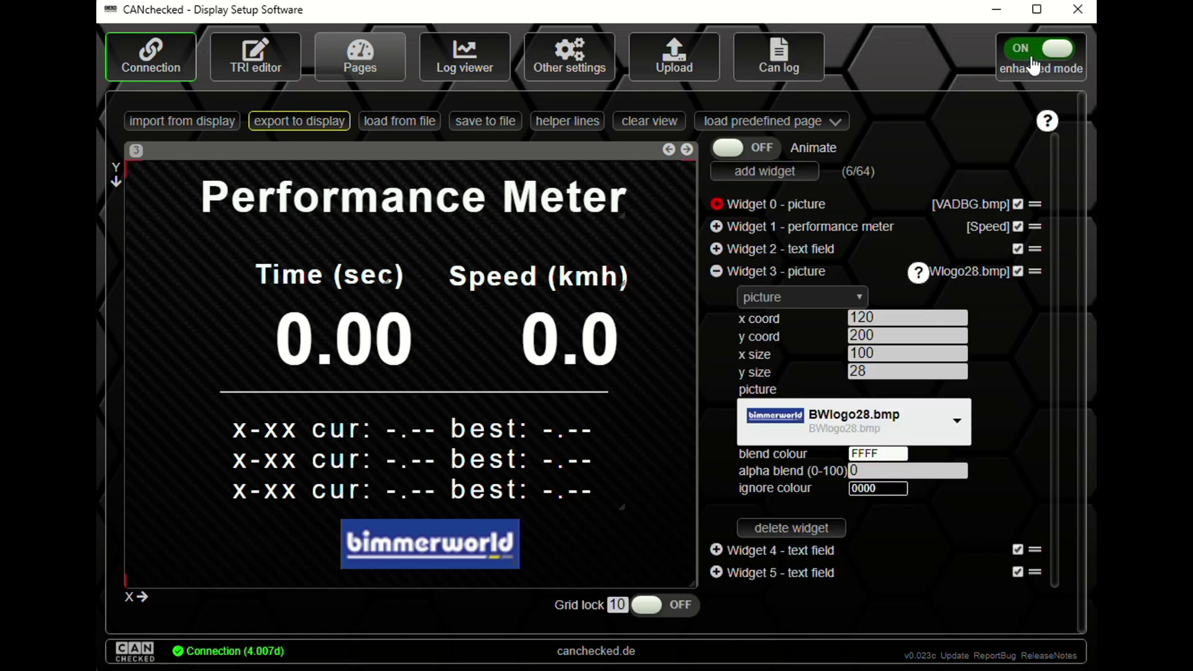
{"action": "left_click", "coordinate": [907, 319]}
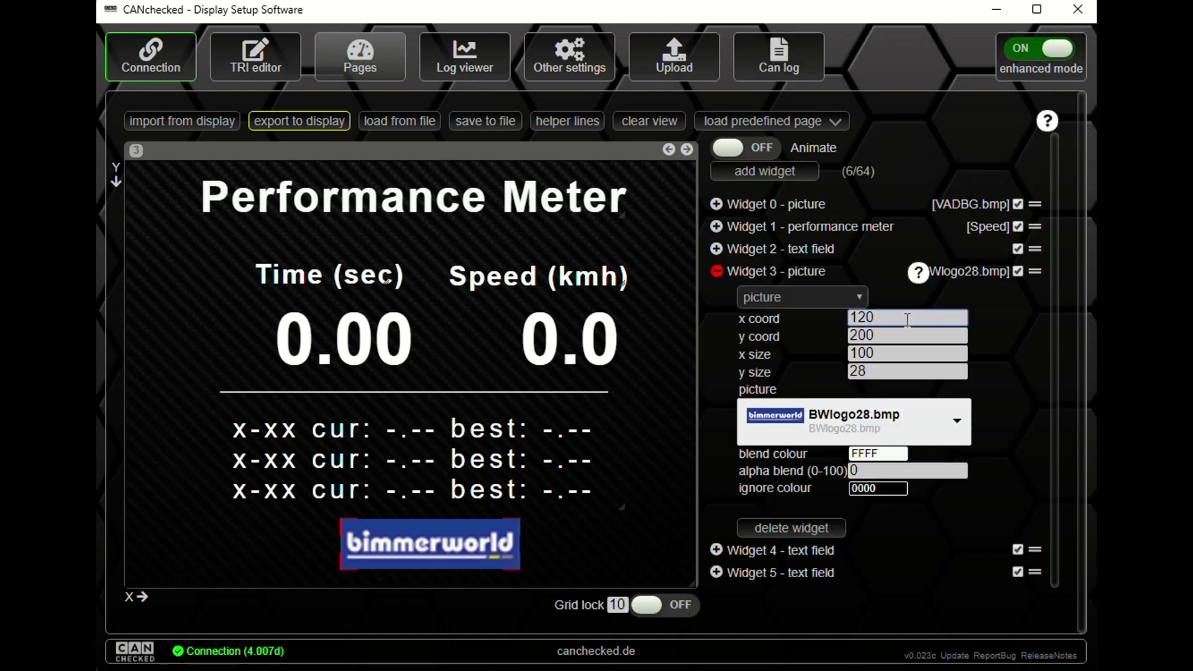
{"action": "key", "text": "BackSpace"}
{"action": "key", "text": "BackSpace"}
{"action": "type", "text": "0"}
{"action": "left_click", "coordinate": [930, 354]}
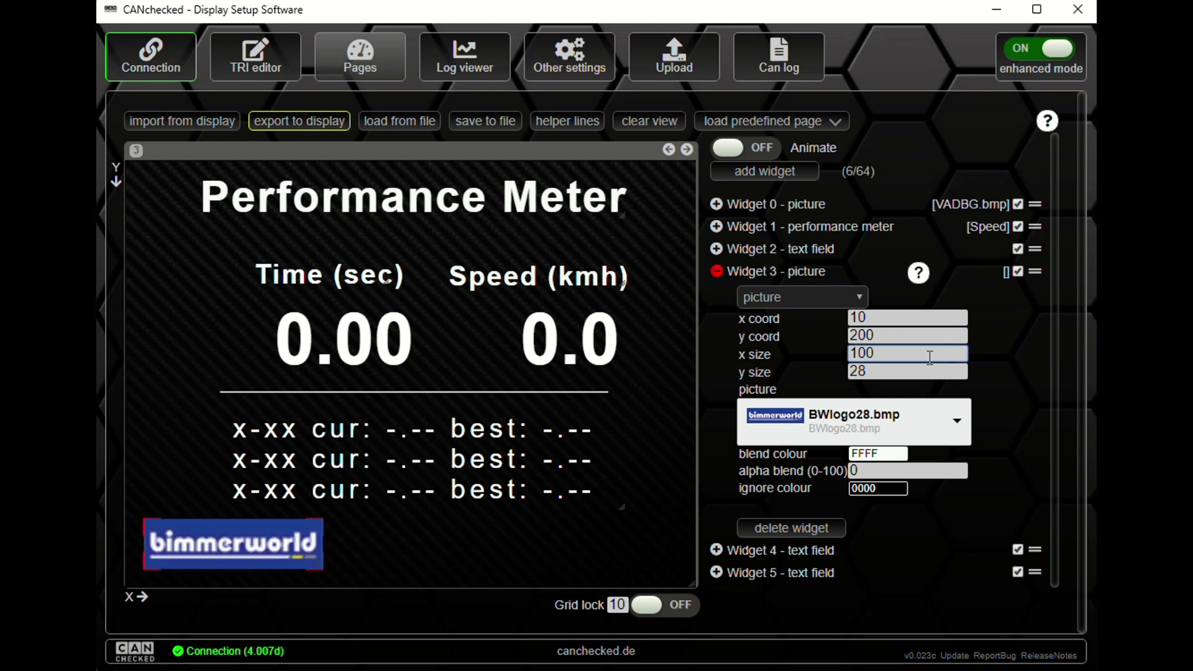
Step: Set the logo picture's x coordinate back to 120
{"action": "left_click", "coordinate": [905, 319]}
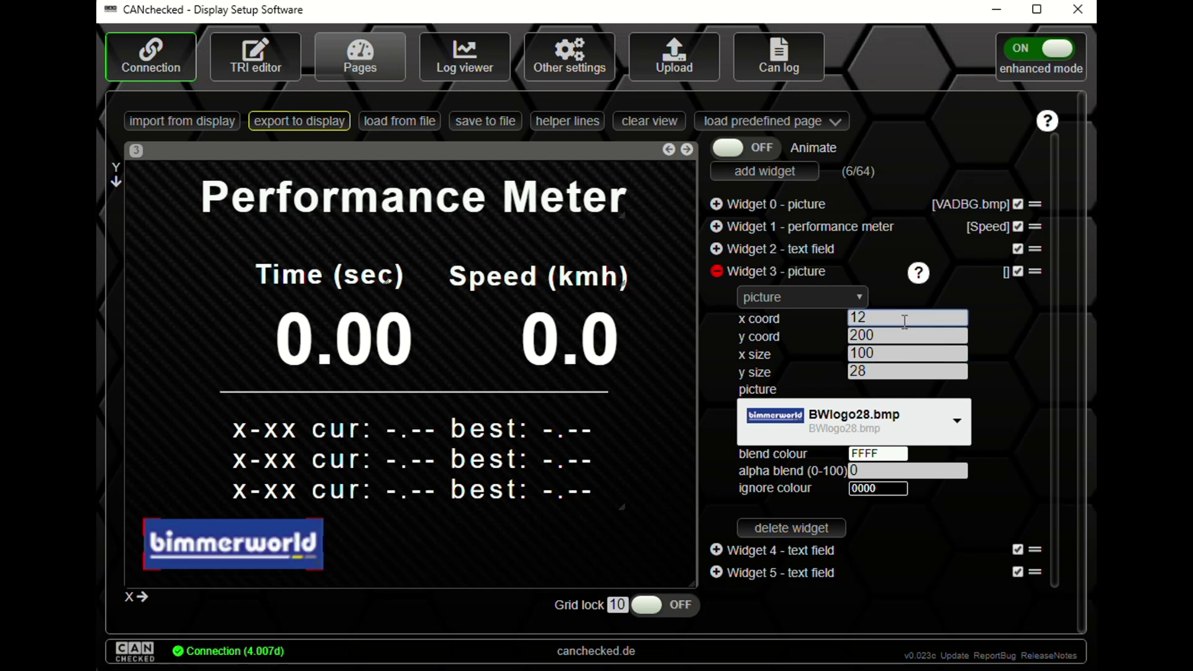
{"action": "left_click", "coordinate": [905, 334]}
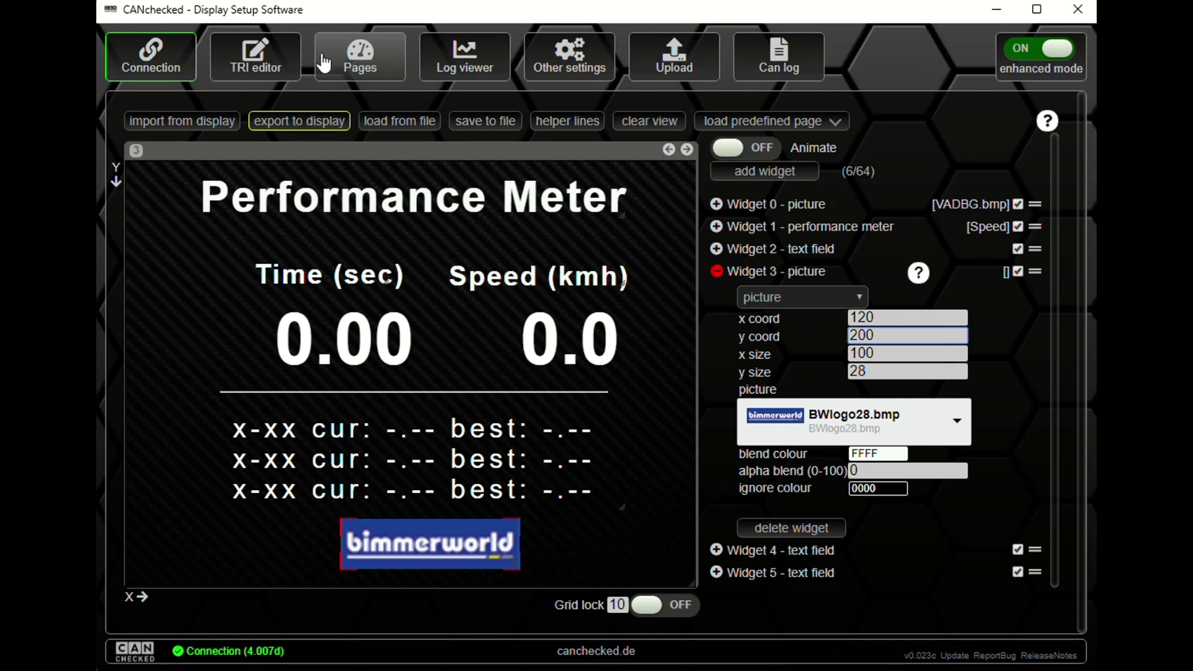
Step: Open Page 10 and examine the sensor choices of the uppermost horizontal bar without changing the assigned sensor
{"action": "left_click", "coordinate": [350, 64]}
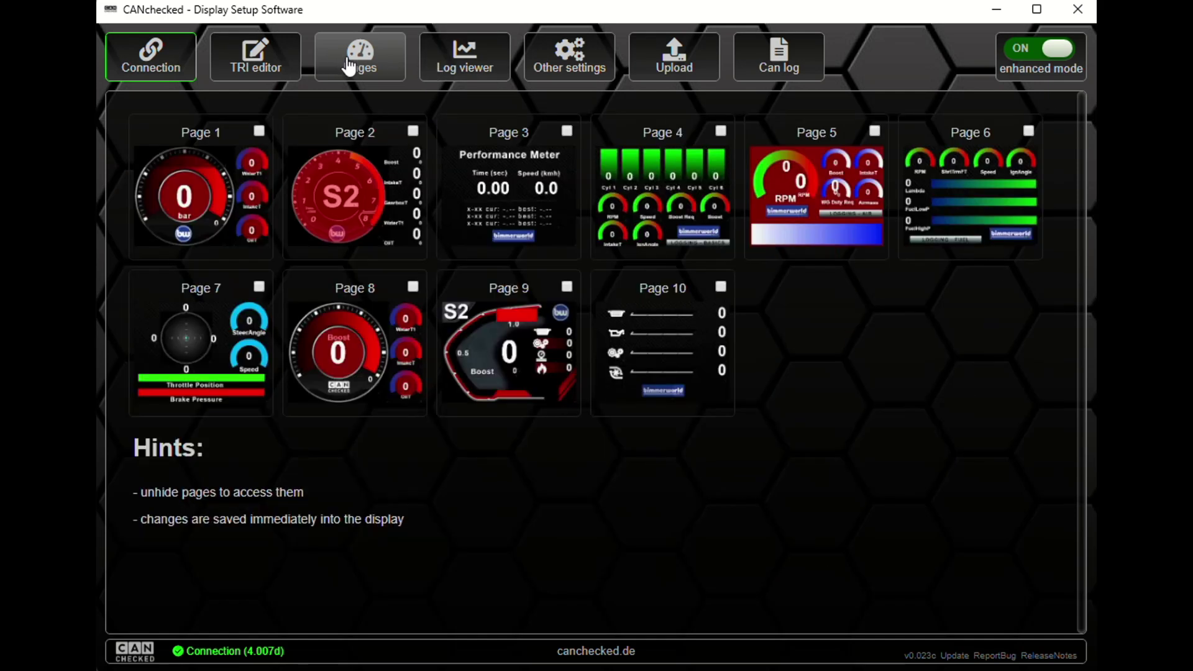
{"action": "left_click", "coordinate": [637, 342]}
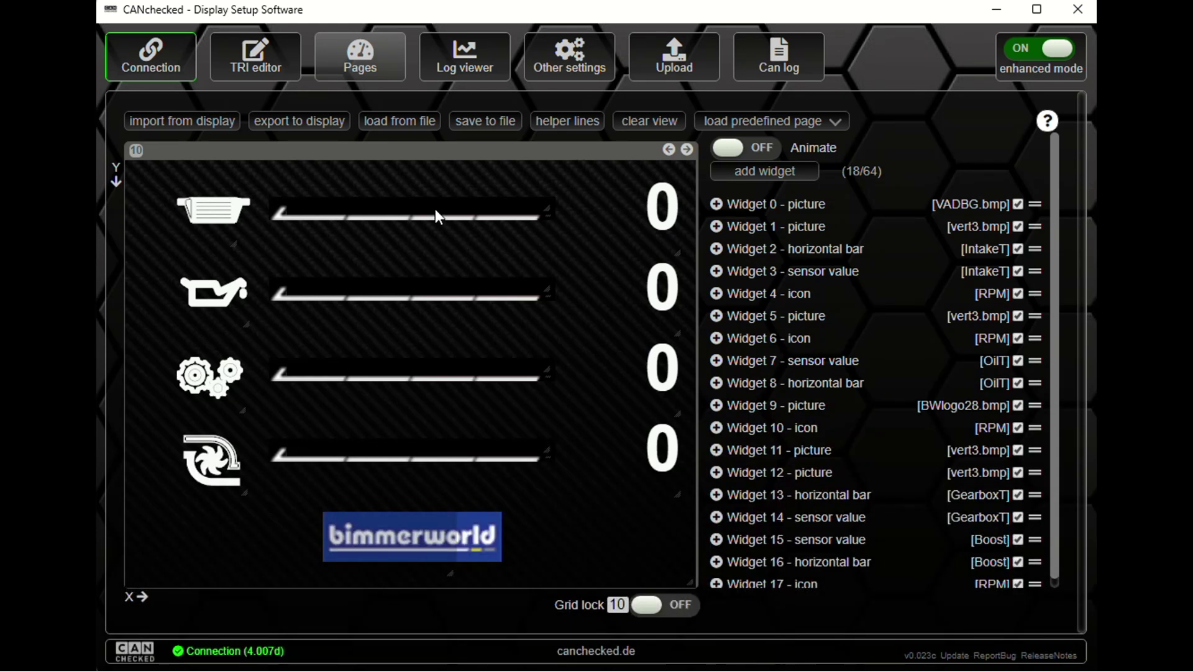
{"action": "left_click", "coordinate": [436, 212]}
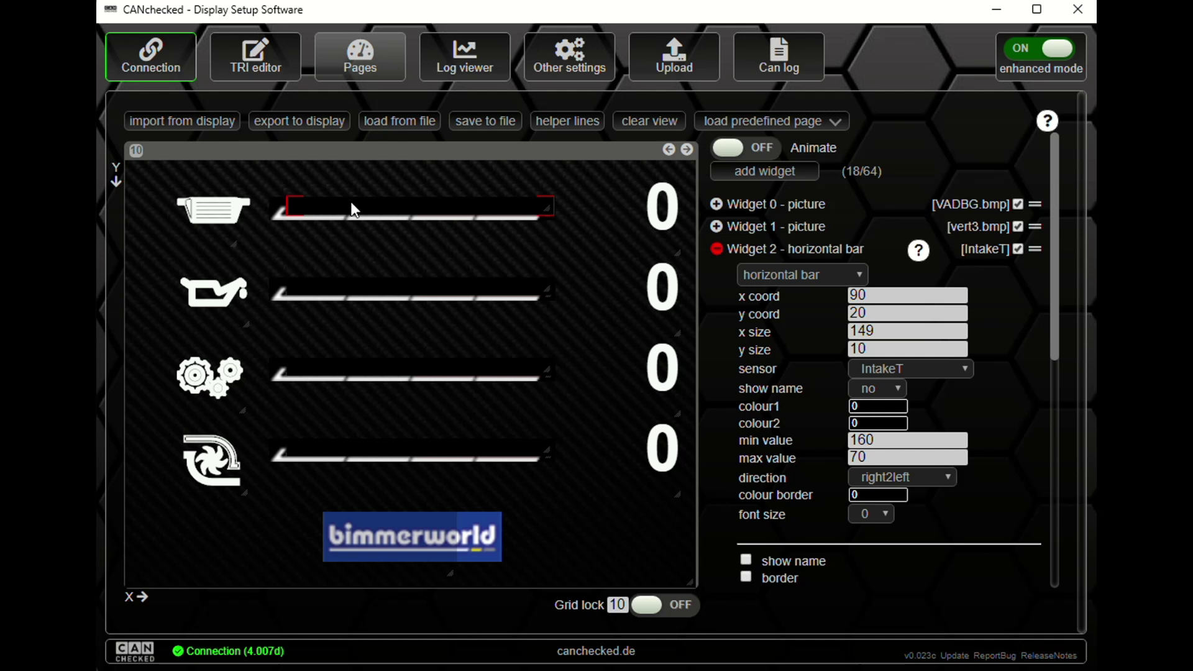
{"action": "left_click", "coordinate": [935, 371]}
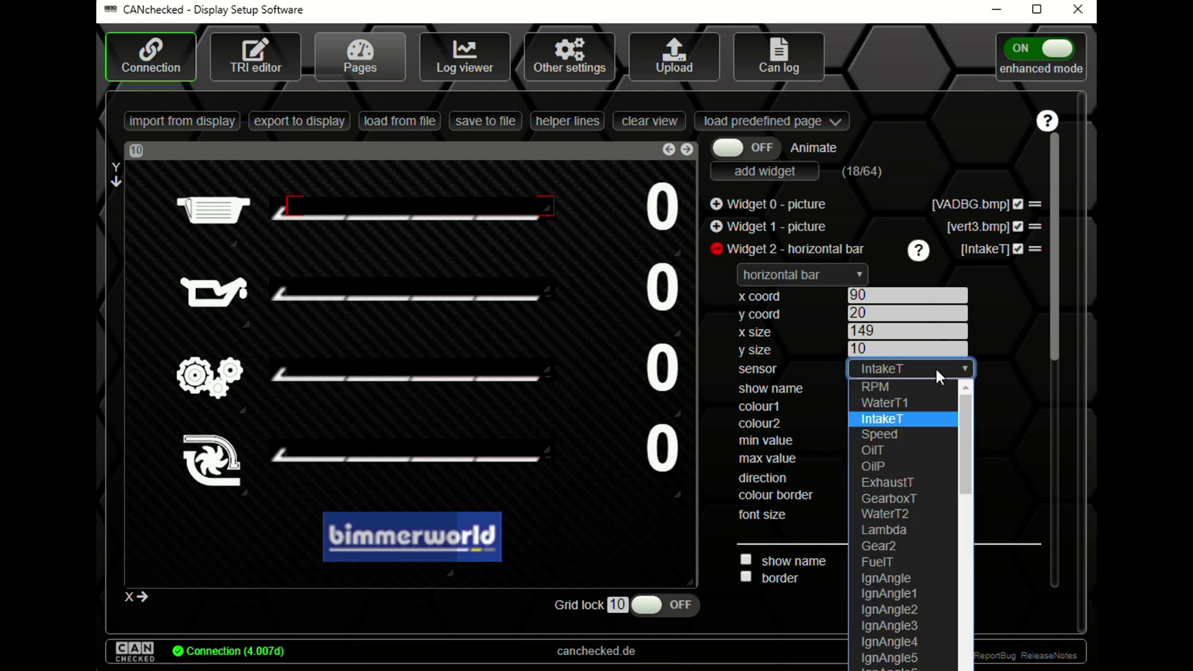
{"action": "mouse_move", "coordinate": [970, 405]}
{"action": "left_mouse_down"}
{"action": "mouse_move", "coordinate": [957, 590]}
{"action": "mouse_move", "coordinate": [957, 406]}
{"action": "left_mouse_up"}
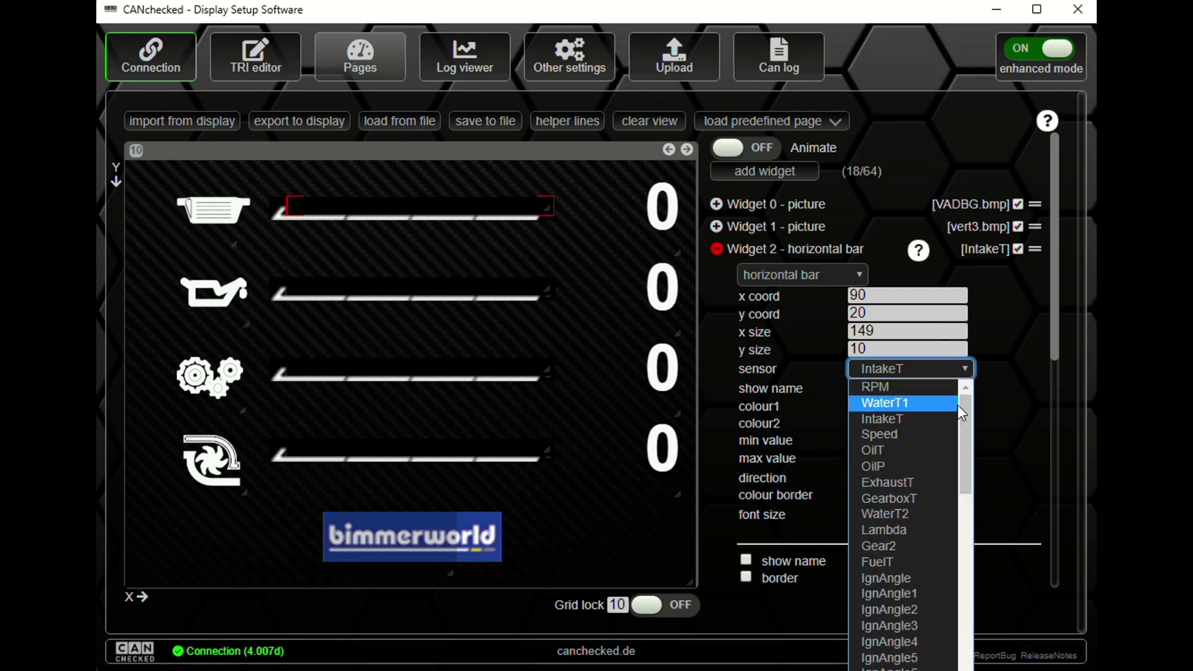
{"action": "left_click", "coordinate": [796, 251]}
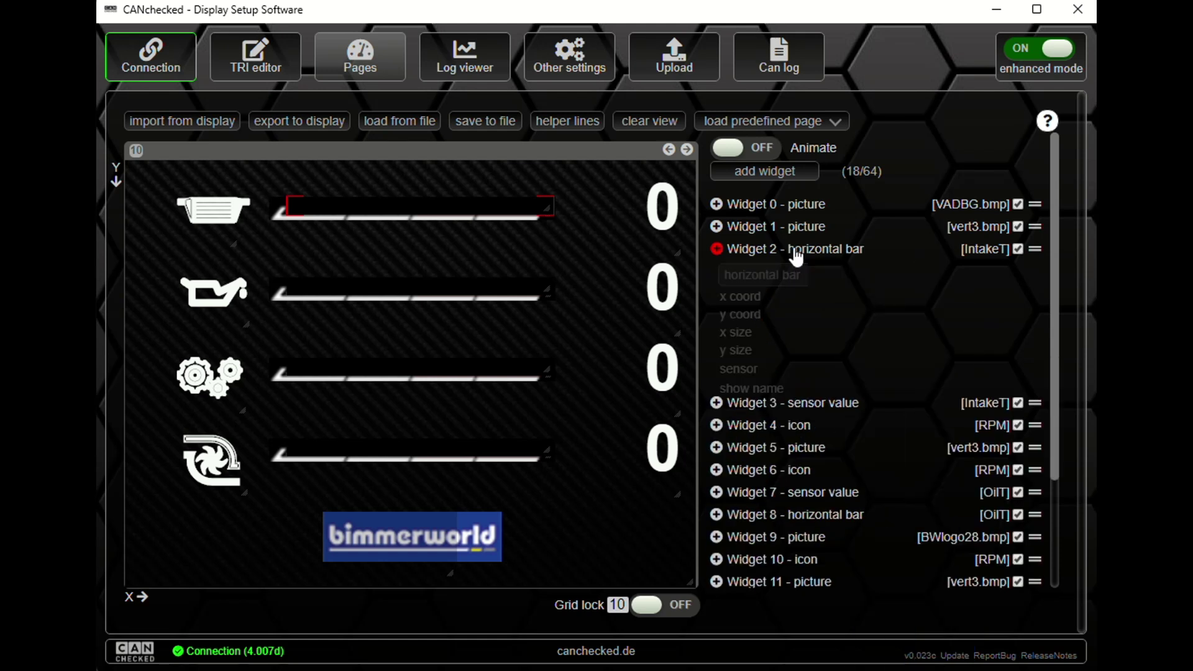
Step: Examine the sensor, colour and symbol options of the uppermost icon on Page 10, and check its neighbouring horizontal bar
{"action": "left_click", "coordinate": [212, 214]}
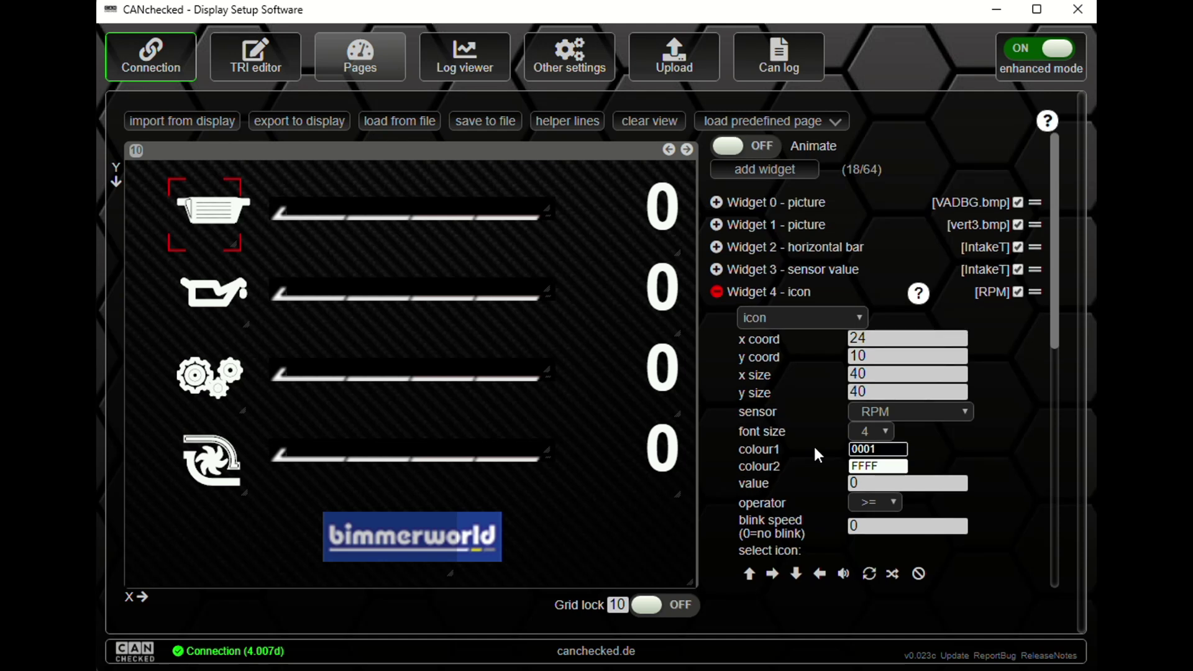
{"action": "scroll", "coordinate": [814, 445], "scroll_direction": "down", "scroll_amount": 3}
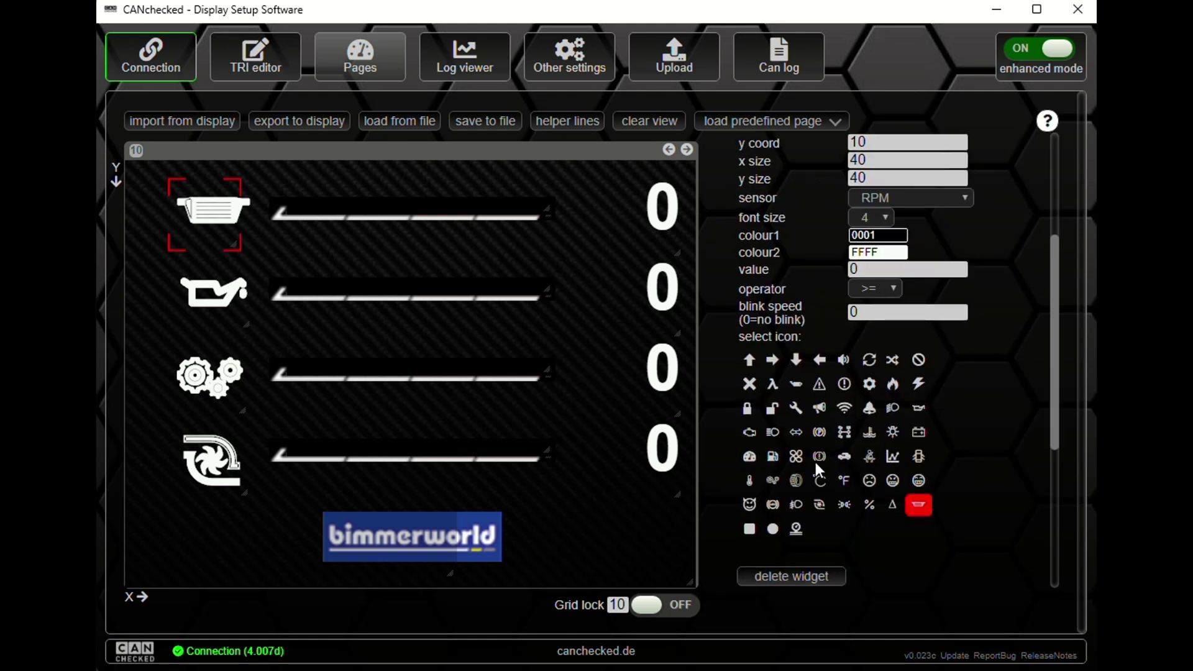
{"action": "scroll", "coordinate": [792, 415], "scroll_direction": "up", "scroll_amount": 1}
{"action": "scroll", "coordinate": [789, 408], "scroll_direction": "up", "scroll_amount": 3}
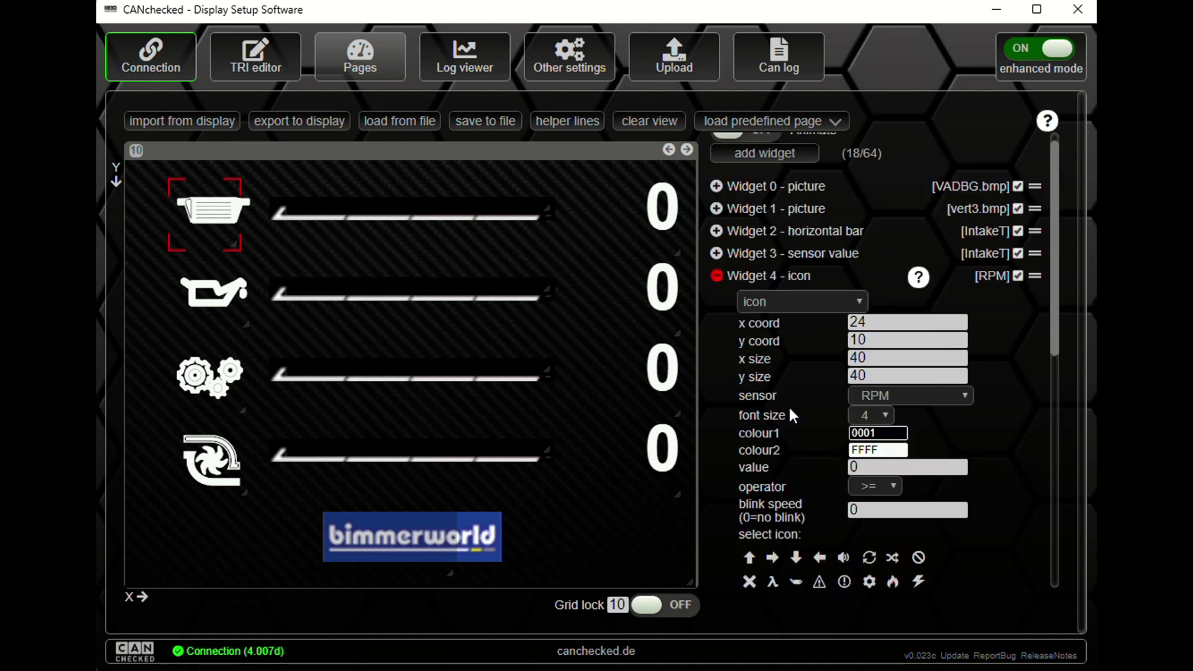
{"action": "scroll", "coordinate": [789, 406], "scroll_direction": "up", "scroll_amount": 1}
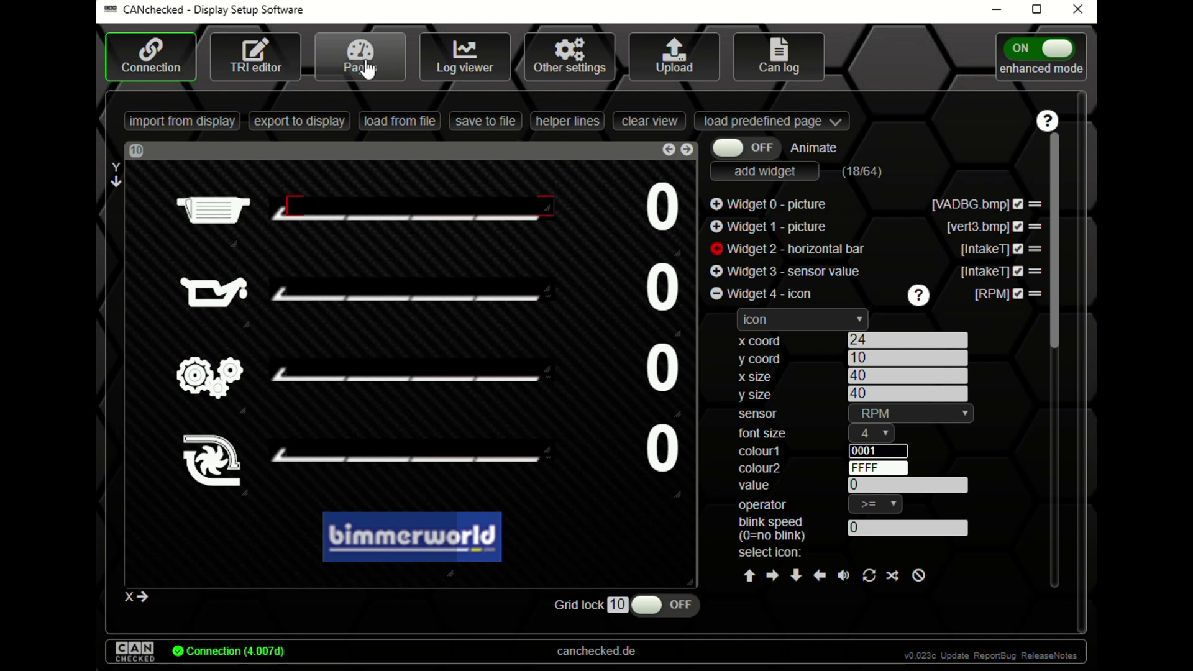
{"action": "left_click", "coordinate": [714, 249]}
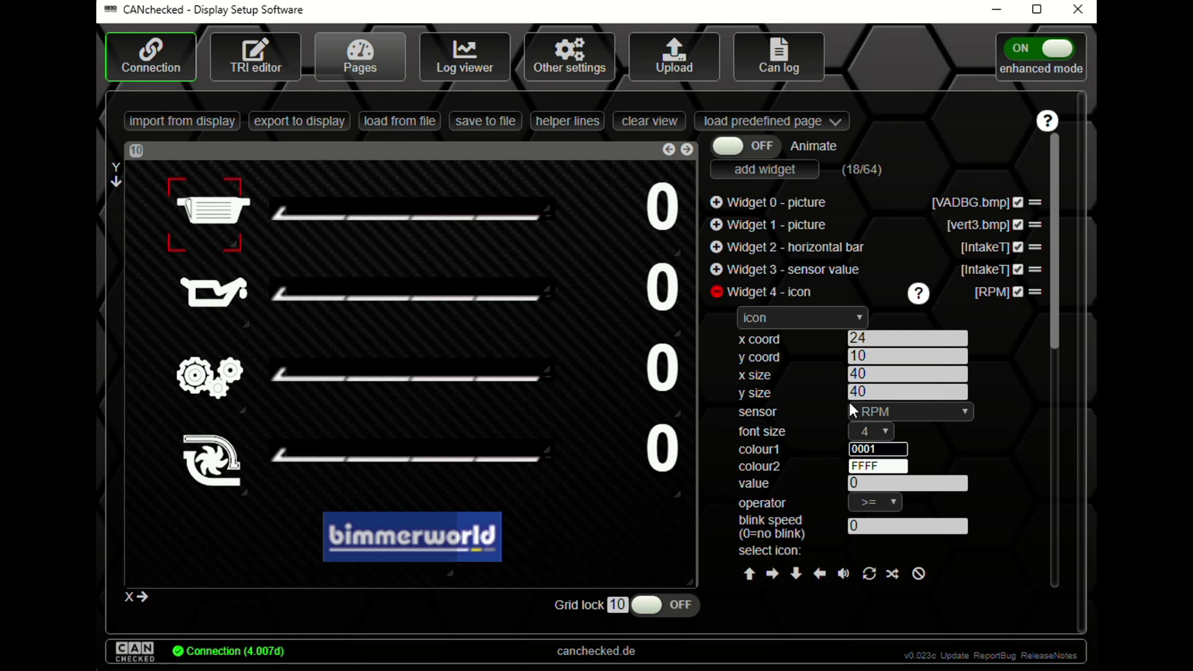
{"action": "scroll", "coordinate": [849, 401], "scroll_direction": "down", "scroll_amount": 2}
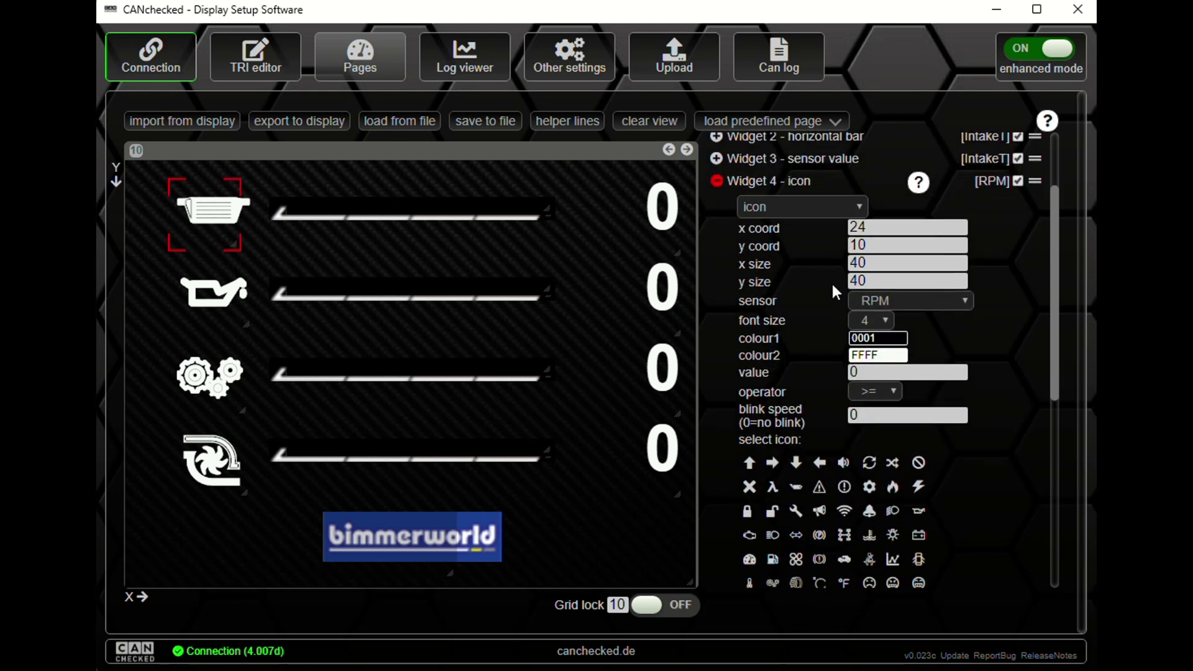
{"action": "scroll", "coordinate": [793, 252], "scroll_direction": "up", "scroll_amount": 2}
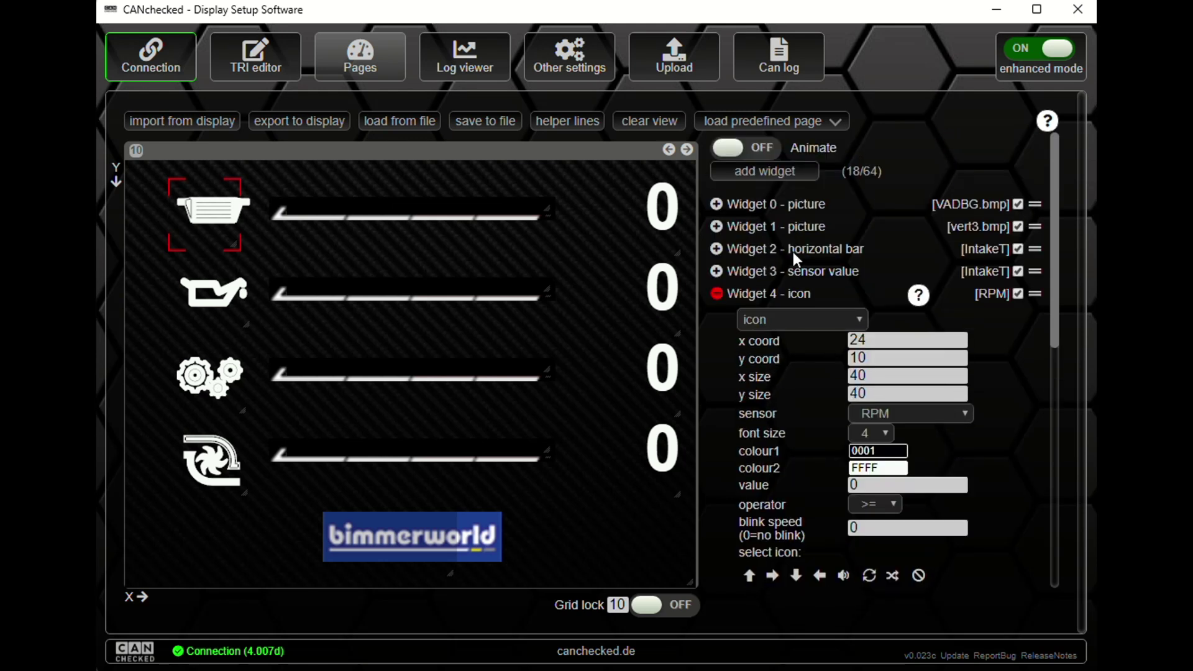
{"action": "left_click", "coordinate": [508, 219]}
{"action": "left_click", "coordinate": [480, 213]}
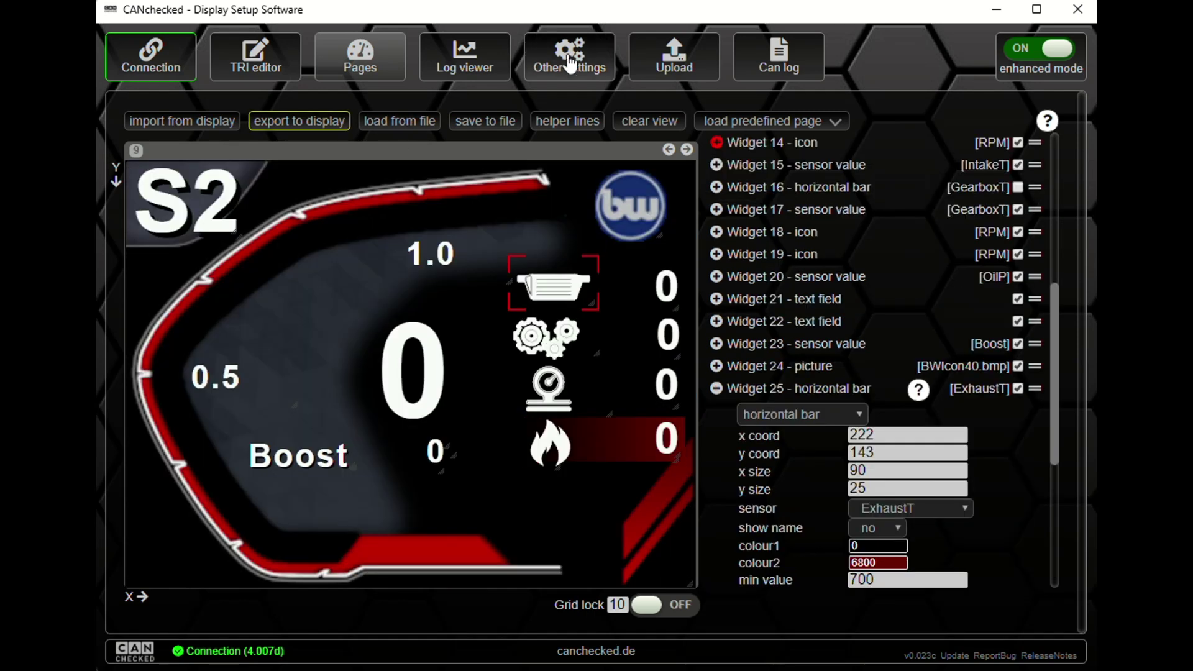
Step: Review the temperature, speed and combustion ratio choices in the units conversion settings, keeping Fahrenheit, mph and AFR
{"action": "left_click", "coordinate": [568, 54]}
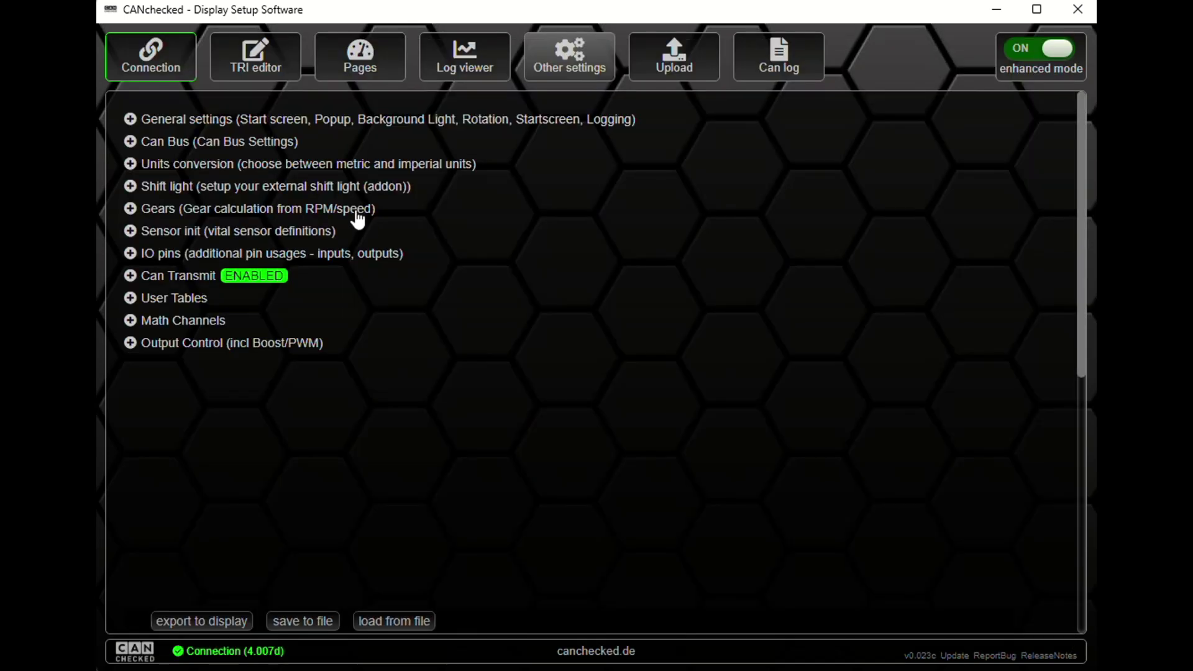
{"action": "left_click", "coordinate": [226, 167]}
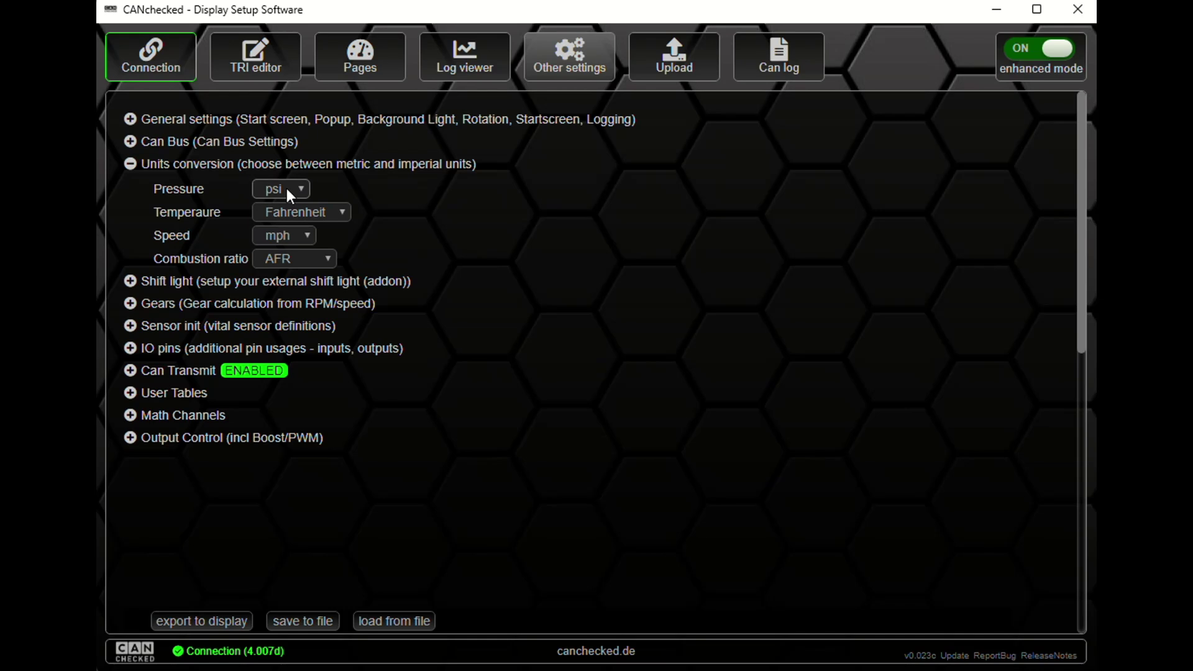
{"action": "left_click", "coordinate": [338, 211]}
{"action": "left_click", "coordinate": [338, 211]}
{"action": "left_click", "coordinate": [292, 233]}
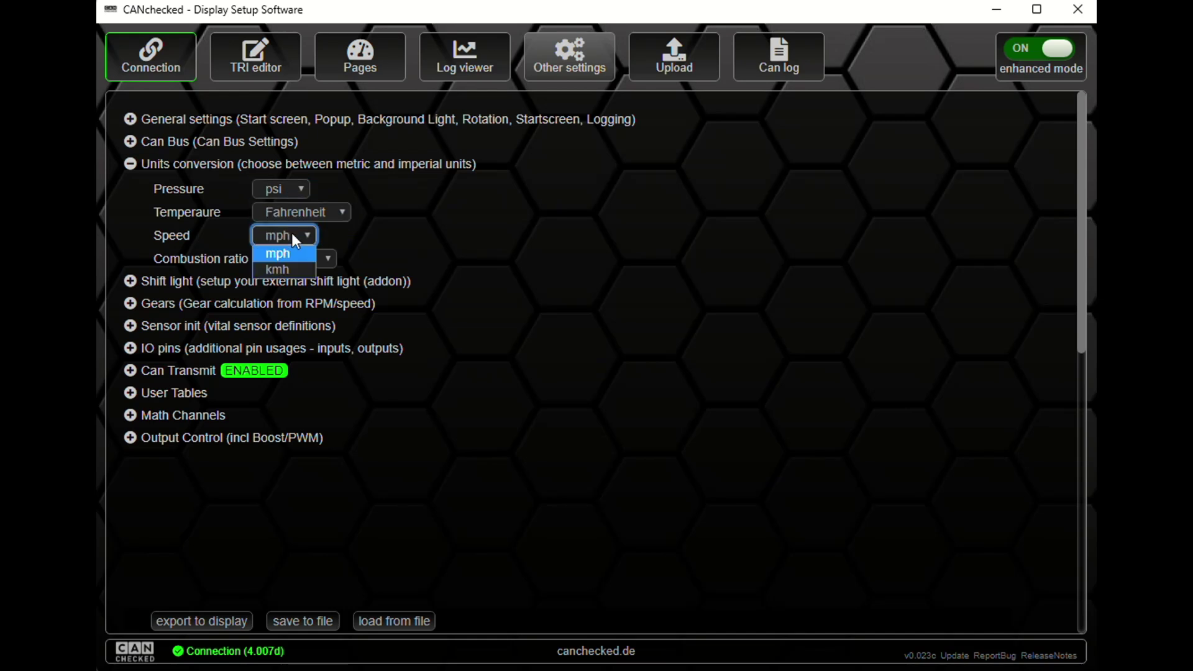
{"action": "left_click", "coordinate": [333, 257]}
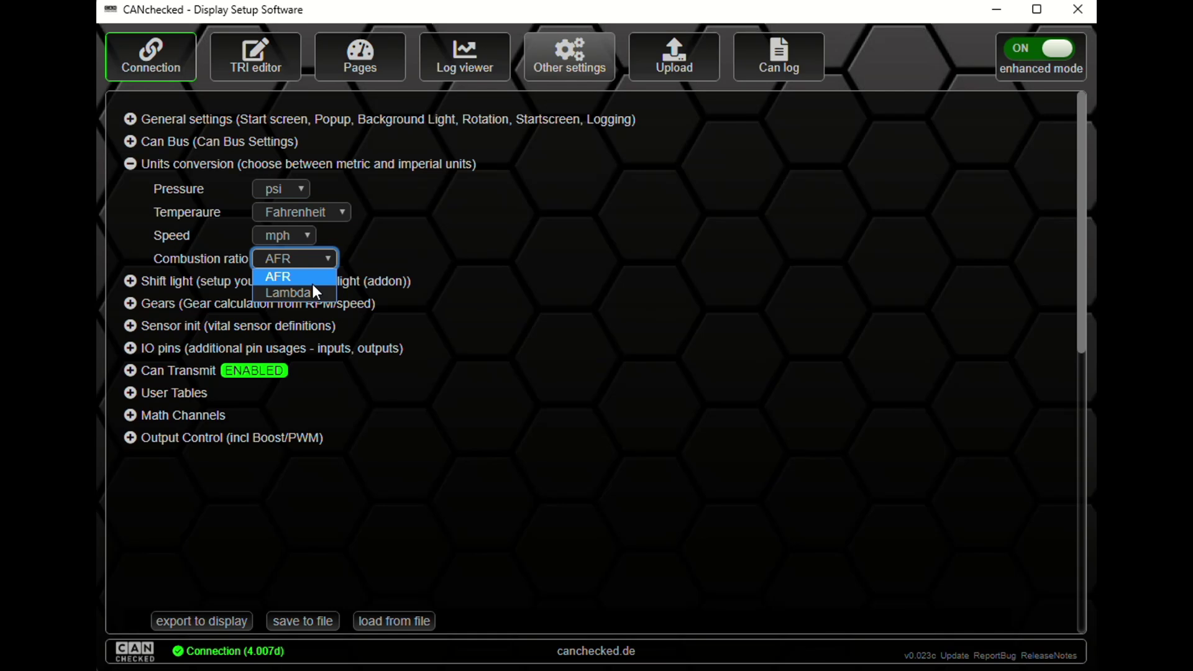
{"action": "left_click", "coordinate": [313, 277]}
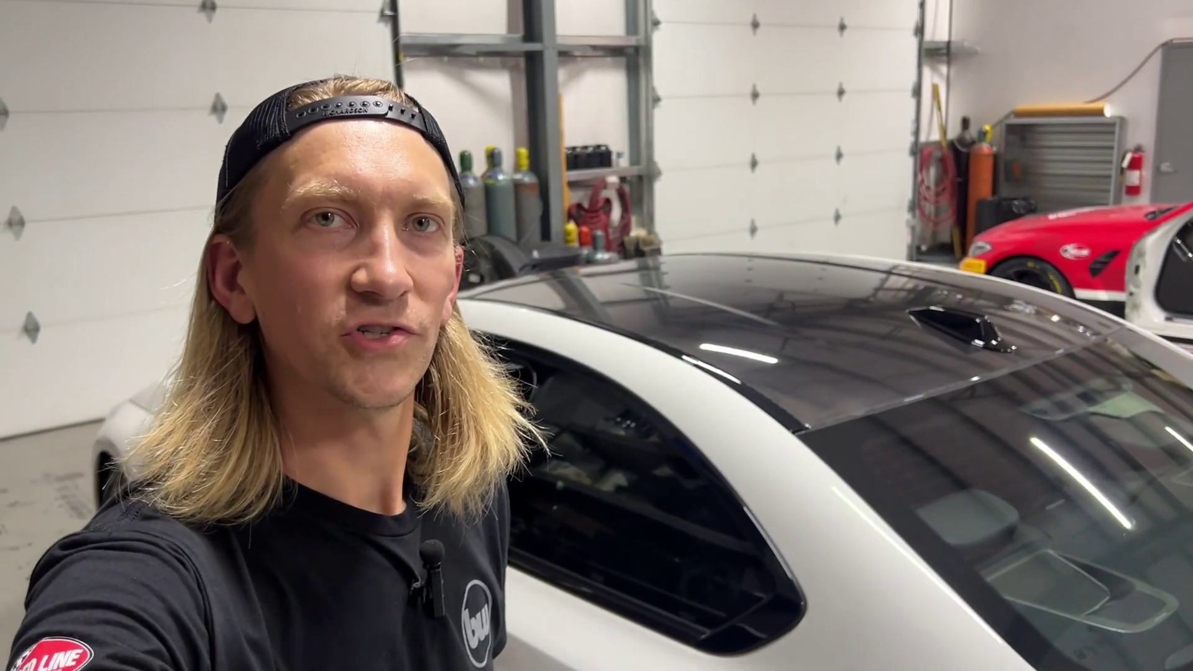